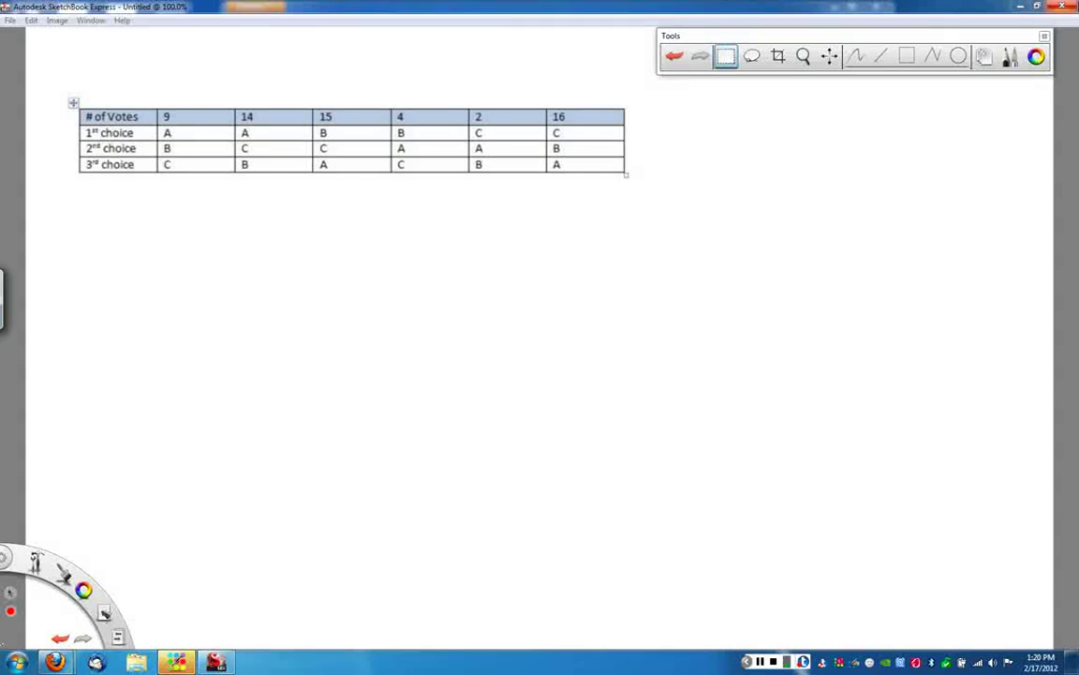
Switch to the pencil and write 'Copeland's Method' in red, with 'Pairwise Comparison' beneath, right of the table
left_click(713, 118)
left_click(715, 122)
key("Escape")
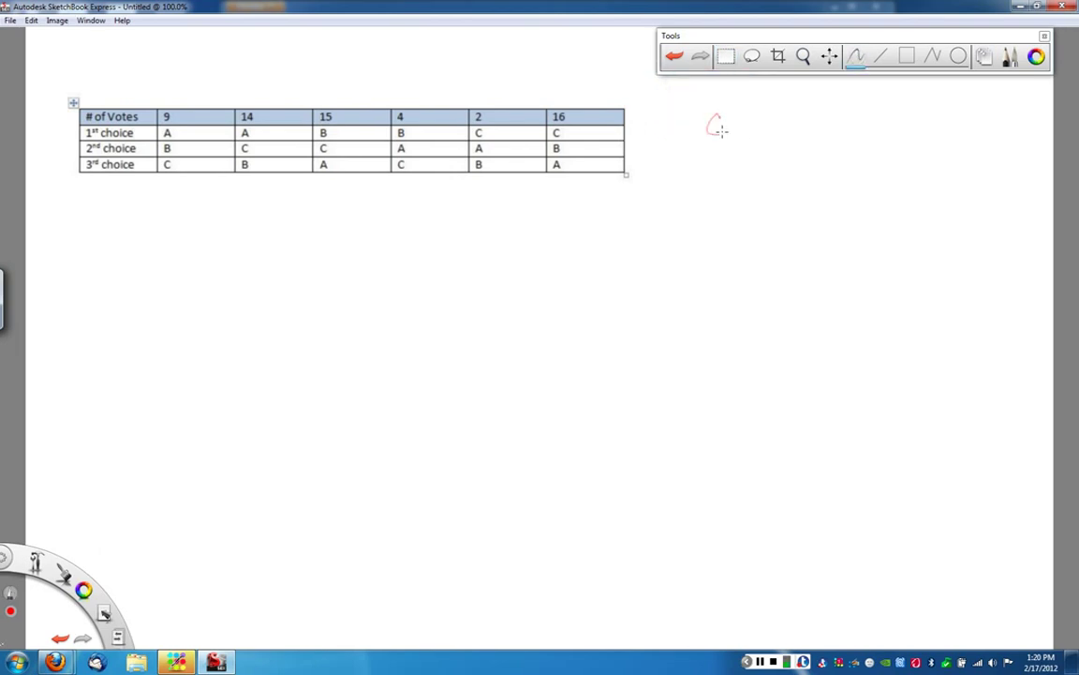
mouse_move(718, 118)
left_mouse_down()
mouse_move(740, 138)
mouse_move(751, 125)
mouse_move(799, 125)
mouse_move(807, 114)
left_mouse_up()
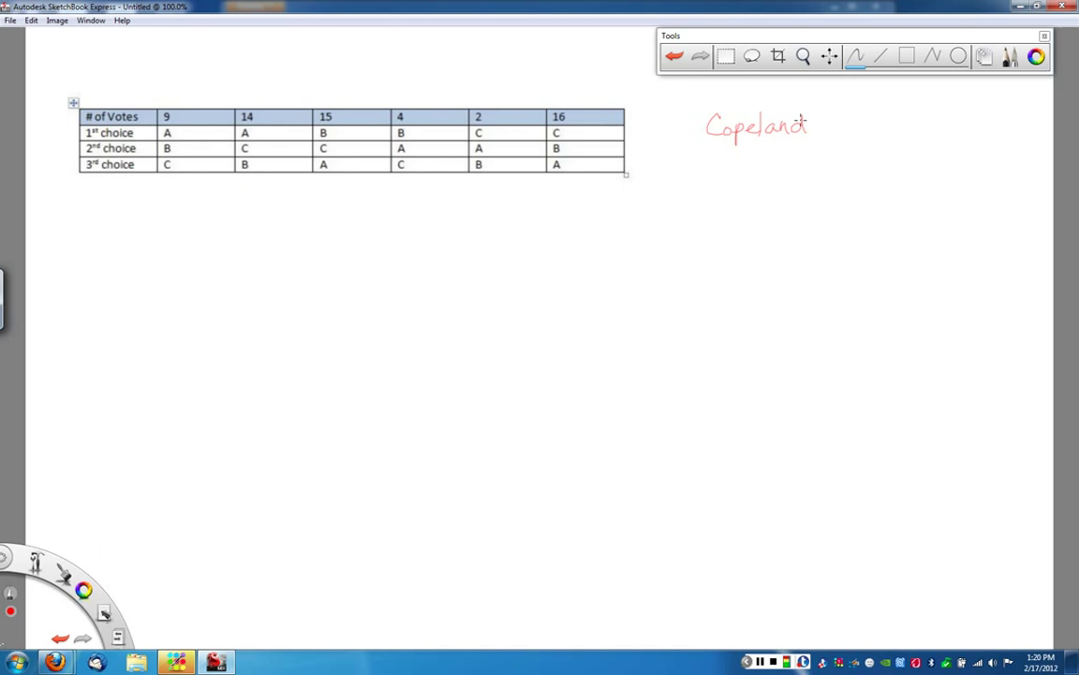
mouse_move(824, 119)
left_mouse_down()
mouse_move(827, 133)
mouse_move(898, 120)
mouse_move(936, 138)
left_mouse_up()
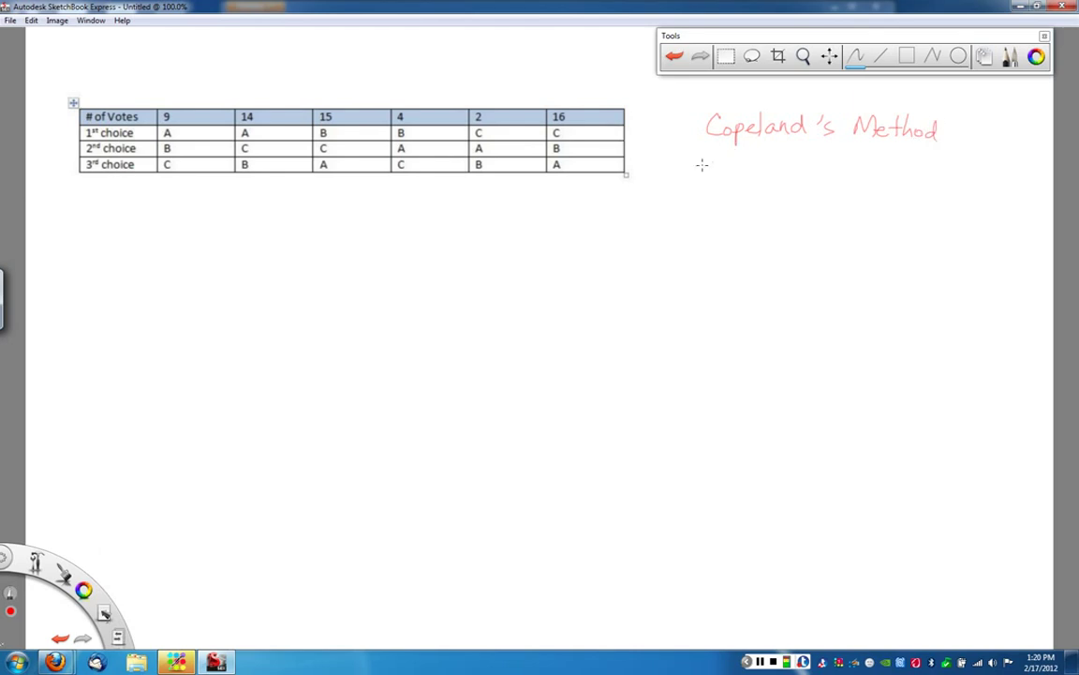
left_click_drag(702, 165, 951, 167)
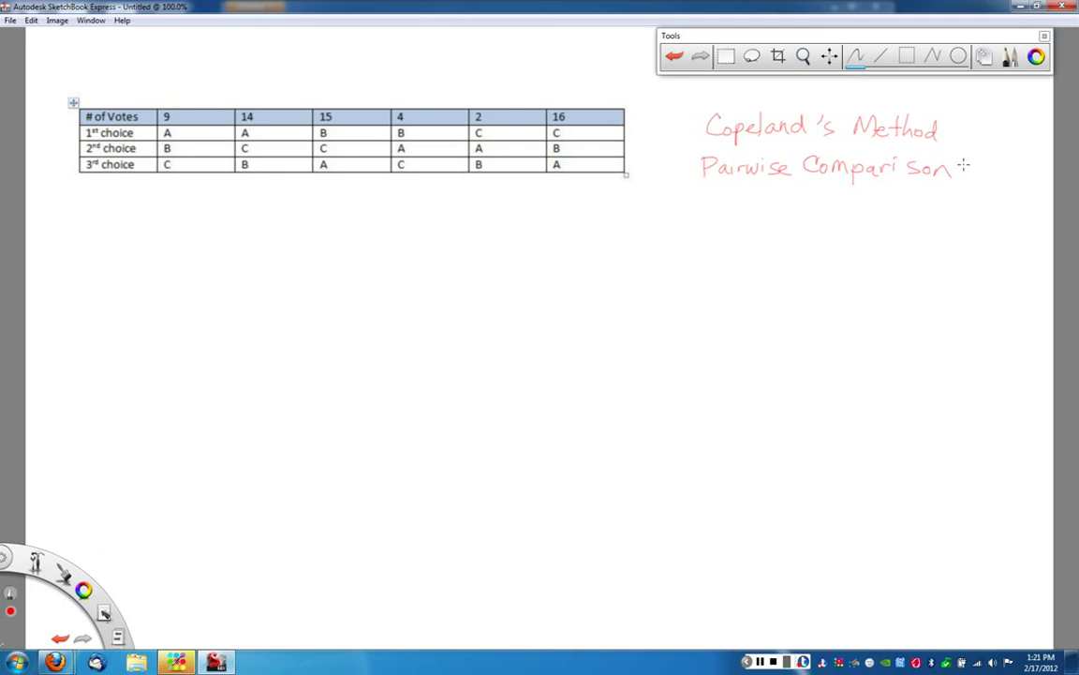
Undo a stray stroke and write the A vs B heading below the table
left_click_drag(320, 323, 320, 356)
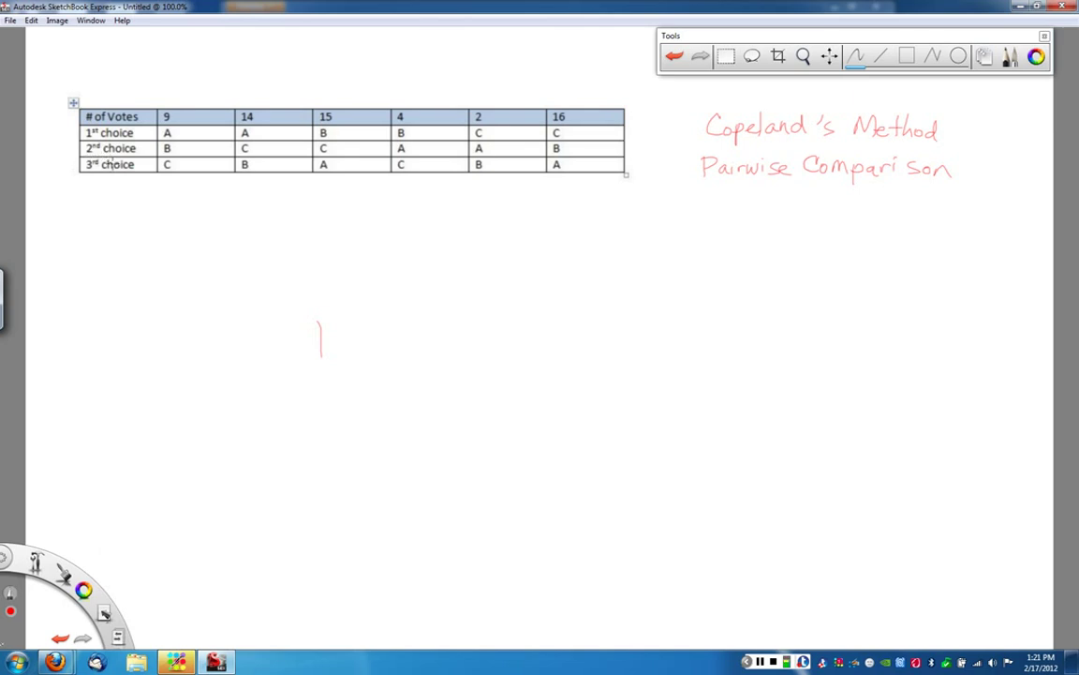
key("ctrl+z")
mouse_move(67, 225)
left_mouse_down()
mouse_move(115, 209)
mouse_move(116, 224)
left_mouse_up()
Add the A vs C and B vs C headings, then draw a T-chart under A vs B
mouse_move(269, 226)
left_mouse_down()
mouse_move(273, 211)
mouse_move(279, 226)
left_mouse_up()
left_click_drag(271, 220, 340, 226)
mouse_move(478, 206)
left_mouse_down()
mouse_move(477, 225)
mouse_move(494, 212)
mouse_move(536, 222)
left_mouse_up()
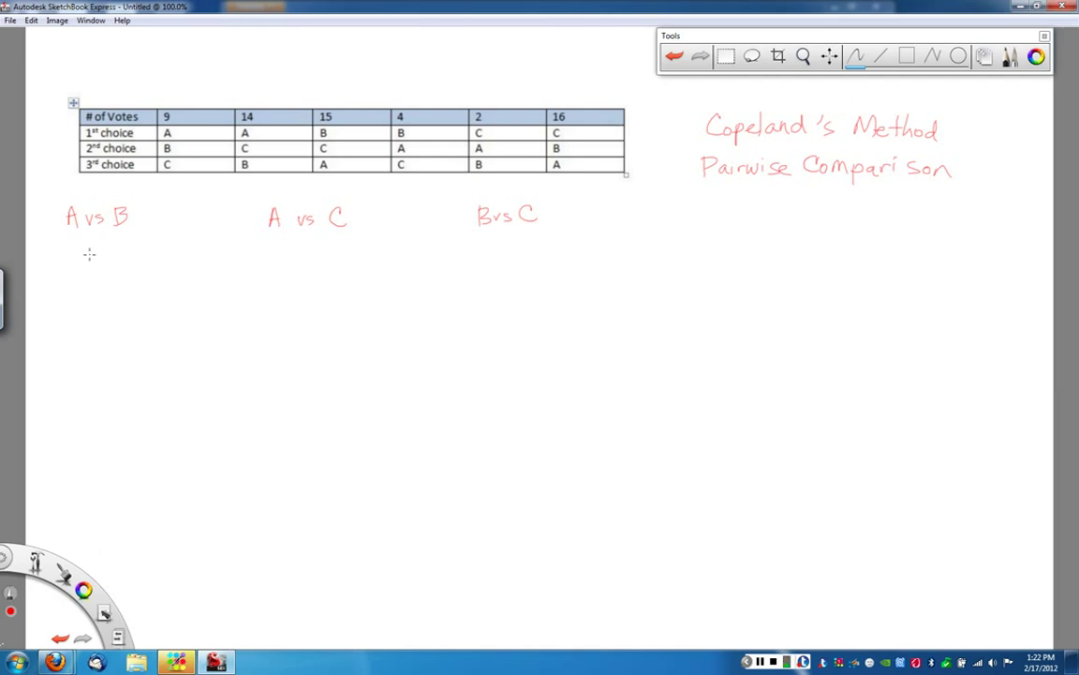
mouse_move(59, 253)
left_mouse_down()
mouse_move(128, 252)
mouse_move(103, 298)
mouse_move(104, 346)
left_mouse_up()
Tally the A vs B votes: 9, 14, 2 for A and 15, 14, 16 for B
left_click_drag(82, 268, 78, 283)
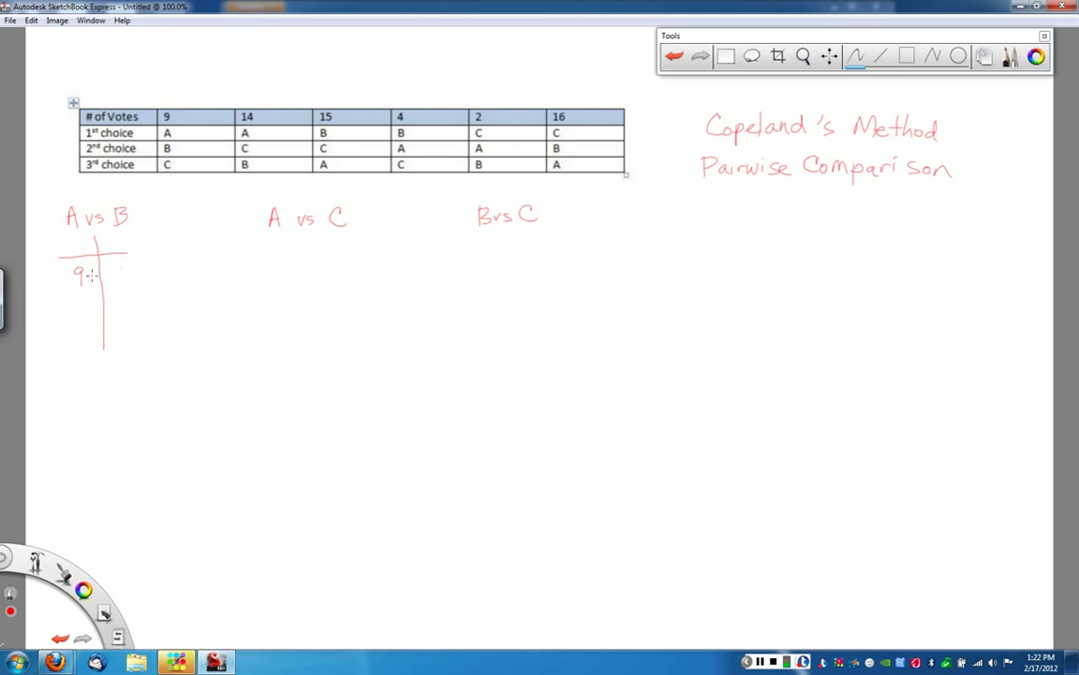
left_click_drag(74, 294, 87, 306)
left_click_drag(318, 133, 329, 133)
left_click_drag(125, 263, 119, 275)
left_click_drag(125, 284, 131, 300)
left_click_drag(83, 319, 95, 328)
mouse_move(122, 313)
left_mouse_down()
mouse_move(121, 325)
mouse_move(136, 325)
left_mouse_up()
Underline and total the columns as 25 and 45, circle B, and start a T-chart under A vs C
left_click_drag(66, 343, 94, 344)
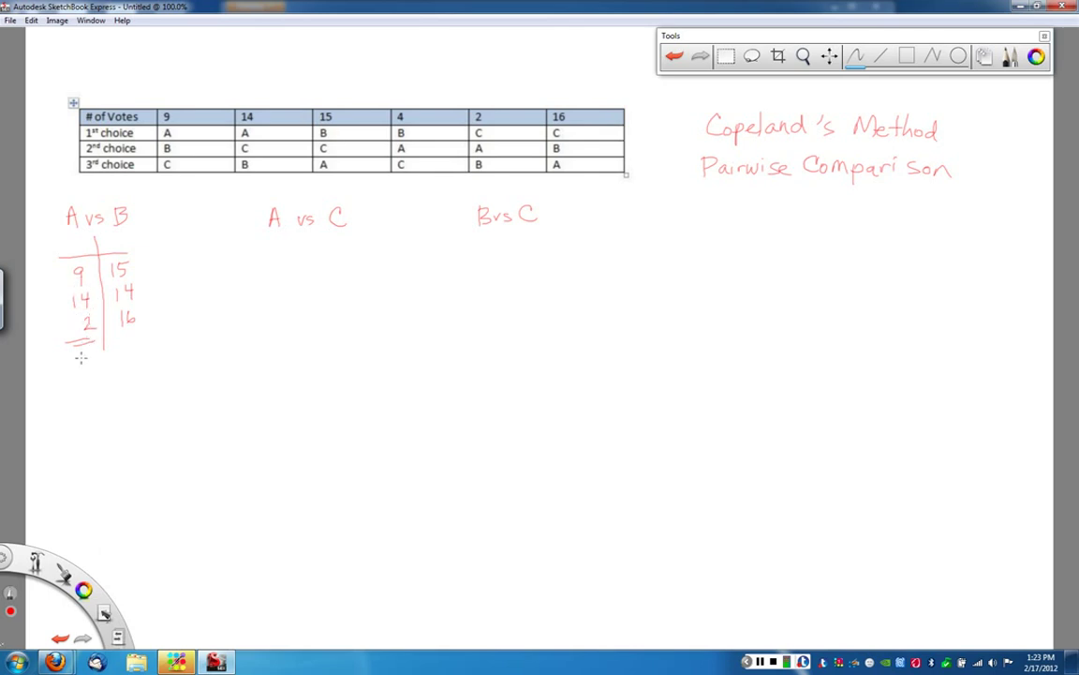
mouse_move(74, 360)
left_mouse_down()
mouse_move(83, 372)
mouse_move(133, 338)
left_mouse_up()
left_click_drag(119, 343, 134, 342)
left_click_drag(125, 352, 134, 366)
left_click_drag(120, 196, 112, 199)
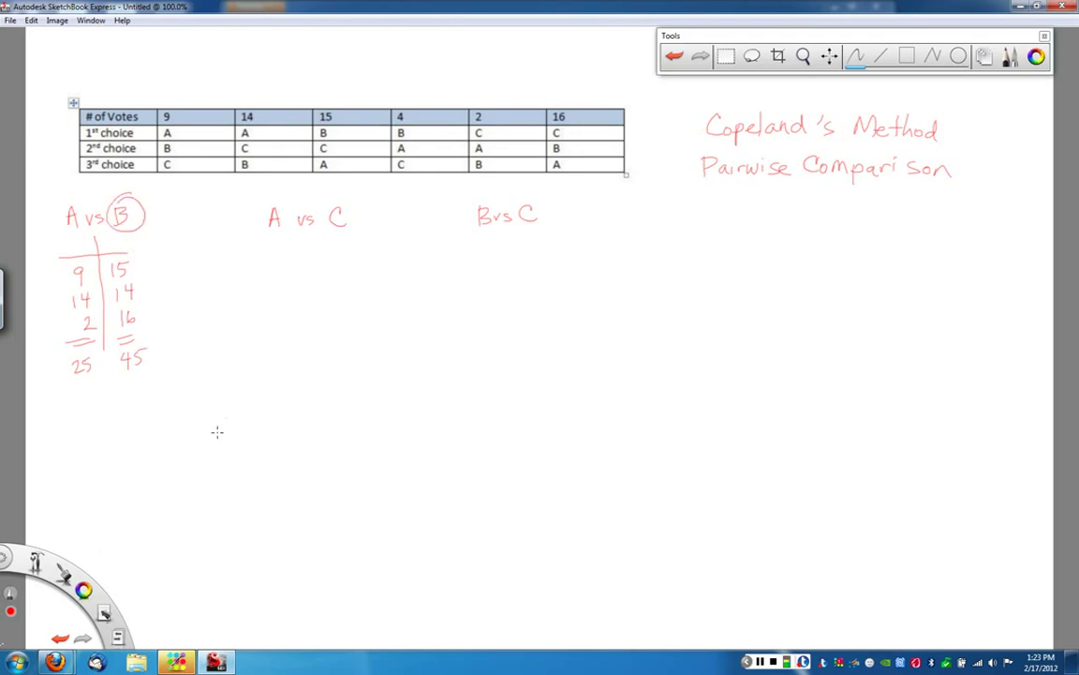
left_click_drag(313, 278, 314, 328)
Finish the A vs C T-chart and write A's 9, 14, 4 and C's 15
left_click_drag(277, 255, 351, 257)
left_click_drag(291, 266, 289, 279)
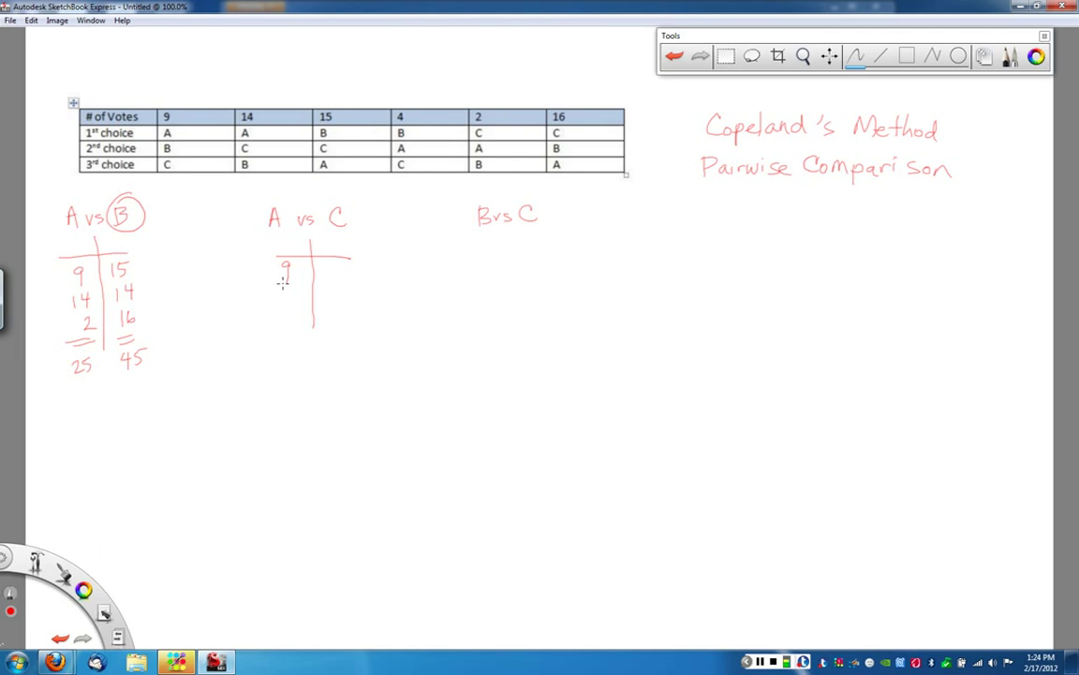
left_click_drag(283, 287, 295, 300)
mouse_move(329, 267)
left_mouse_down()
mouse_move(328, 278)
mouse_move(340, 264)
left_mouse_up()
left_click_drag(292, 310, 298, 320)
Add C's 2 and 16, write totals 27 and 33, and circle C as winner
left_click_drag(296, 312, 295, 326)
left_click_drag(333, 288, 349, 298)
mouse_move(337, 312)
left_mouse_down()
mouse_move(336, 325)
mouse_move(344, 322)
left_mouse_up()
left_click_drag(273, 331, 302, 333)
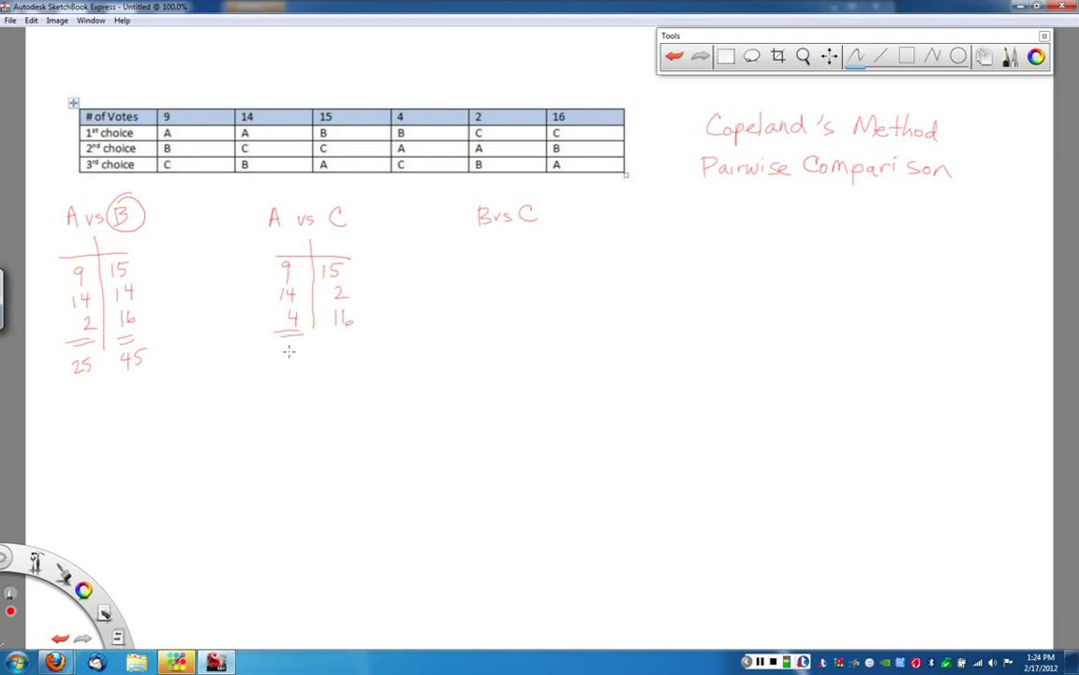
mouse_move(285, 352)
left_mouse_down()
mouse_move(301, 365)
mouse_move(351, 332)
mouse_move(347, 363)
mouse_move(362, 355)
mouse_move(353, 364)
left_mouse_up()
left_click_drag(334, 196, 343, 199)
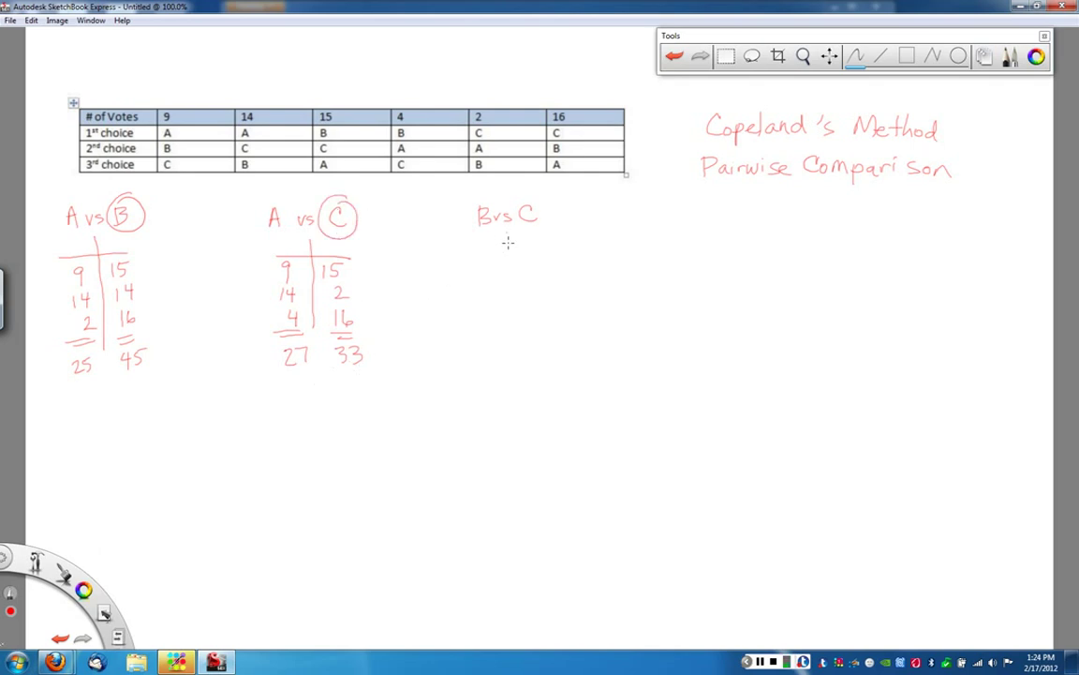
Draw the B vs C T-chart and write B's 9, 15, 4 against C's 14, 2, 16
left_click_drag(508, 234, 507, 332)
left_click_drag(475, 250, 534, 250)
left_click_drag(490, 265, 488, 277)
left_click_drag(526, 263, 531, 268)
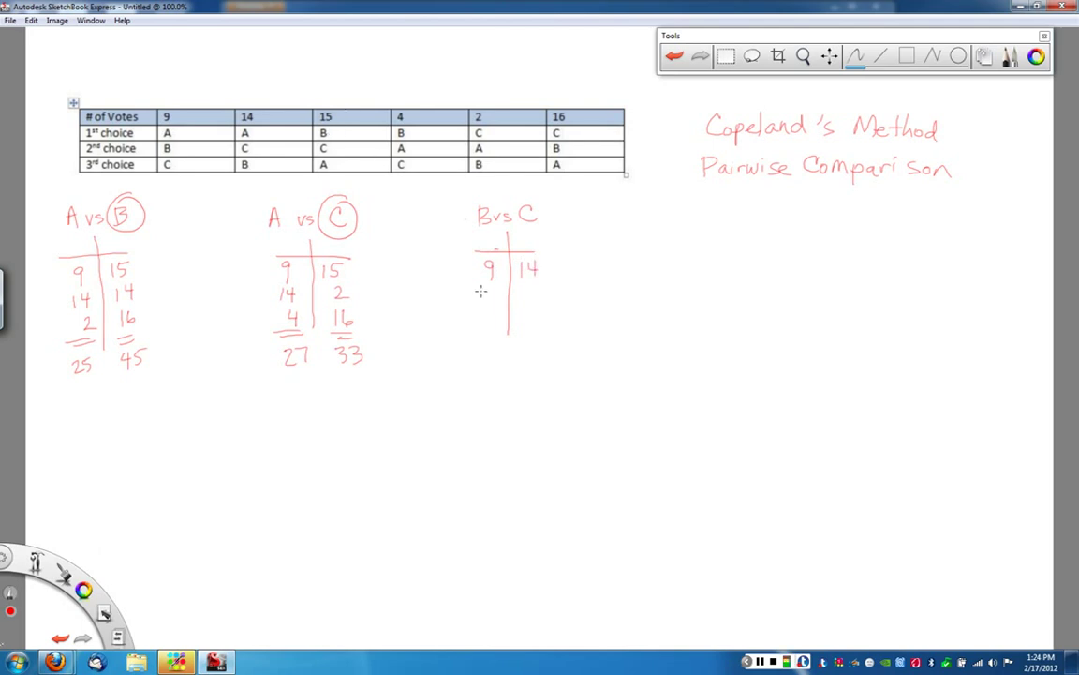
mouse_move(485, 285)
left_mouse_down()
mouse_move(492, 299)
mouse_move(502, 285)
left_mouse_up()
left_click_drag(494, 309, 499, 326)
mouse_move(530, 287)
left_mouse_down()
mouse_move(541, 300)
mouse_move(528, 326)
left_mouse_up()
left_click_drag(541, 314, 498, 331)
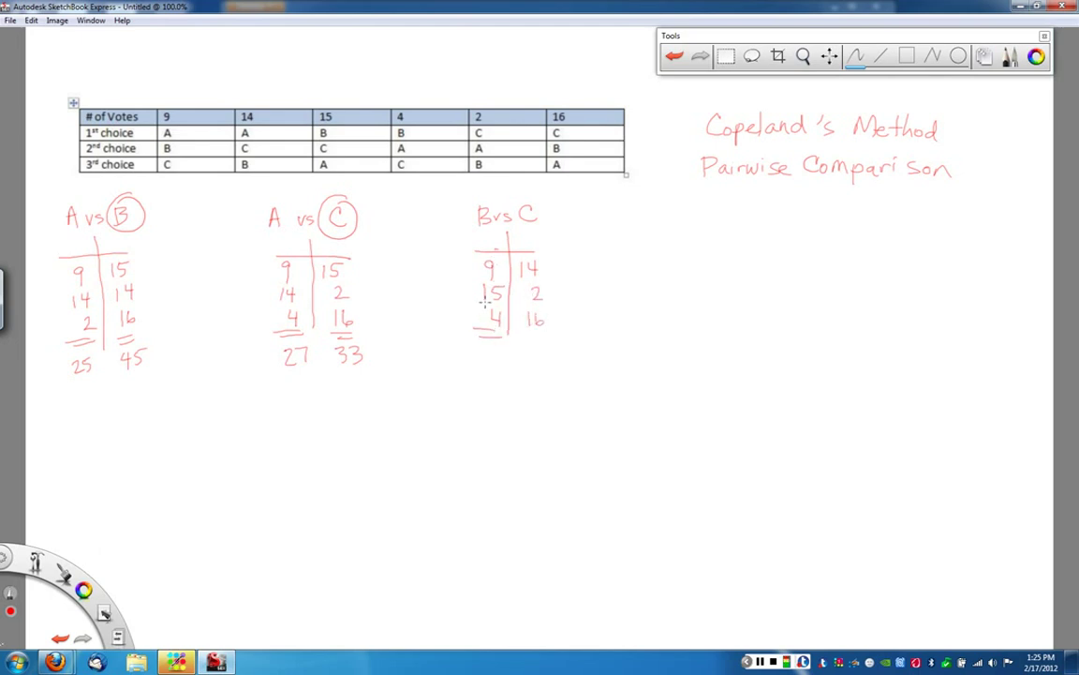
Write the B vs C totals 28 and 32 and circle C as winner
left_click_drag(481, 357, 499, 369)
left_click_drag(502, 358, 504, 369)
left_click_drag(527, 337, 546, 336)
mouse_move(529, 344)
left_mouse_down()
mouse_move(549, 342)
mouse_move(537, 371)
mouse_move(557, 372)
left_mouse_up()
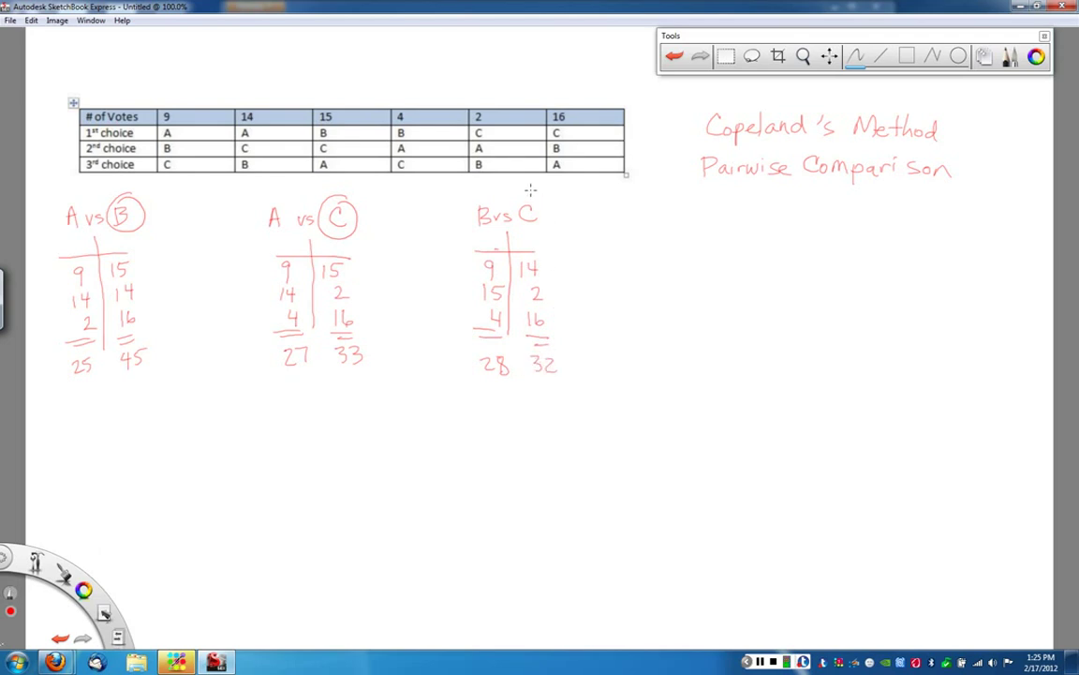
mouse_move(530, 191)
left_mouse_down()
mouse_move(547, 220)
mouse_move(533, 193)
left_mouse_up()
List A, B, C with a divider line and tally one win for B and two for C
mouse_move(702, 329)
left_mouse_down()
mouse_move(720, 330)
mouse_move(709, 356)
mouse_move(718, 397)
left_mouse_up()
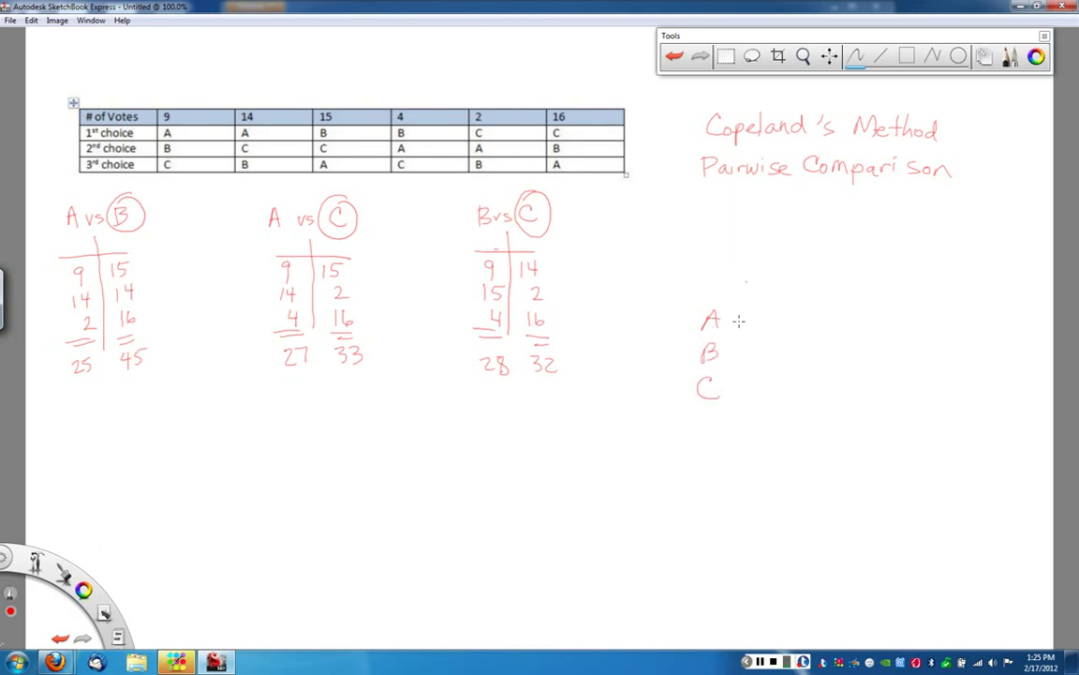
left_click_drag(745, 281, 735, 395)
left_click_drag(747, 345, 746, 361)
left_click_drag(748, 379, 749, 395)
left_click_drag(760, 381, 761, 400)
Write the points A = 0, B = 1, C = 2 and star C as the overall winner
left_click_drag(838, 317, 848, 317)
left_click_drag(838, 323, 874, 315)
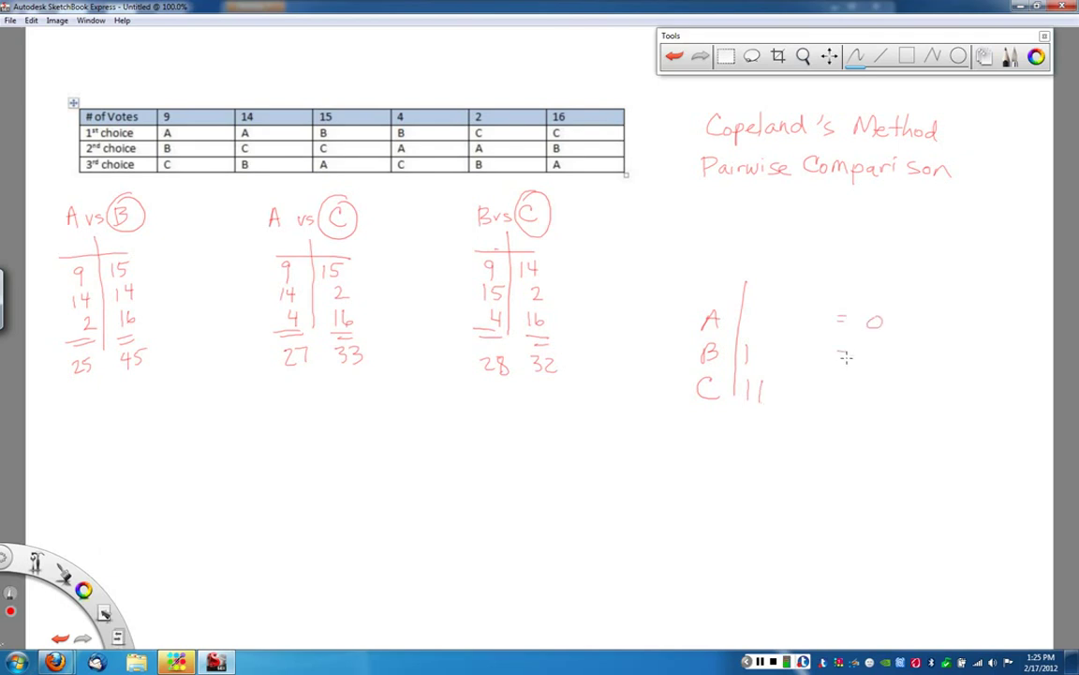
mouse_move(839, 357)
left_mouse_down()
mouse_move(881, 362)
mouse_move(849, 389)
left_mouse_up()
left_click_drag(842, 394, 889, 401)
mouse_move(663, 401)
left_mouse_down()
mouse_move(680, 400)
mouse_move(663, 400)
left_mouse_up()
Write 'C wins using Copeland's method!' on two lines below the chart and add a left curly brace
mouse_move(655, 427)
left_mouse_down()
mouse_move(656, 440)
mouse_move(817, 435)
mouse_move(798, 458)
left_mouse_up()
mouse_move(849, 422)
left_mouse_down()
mouse_move(884, 435)
mouse_move(956, 435)
left_mouse_up()
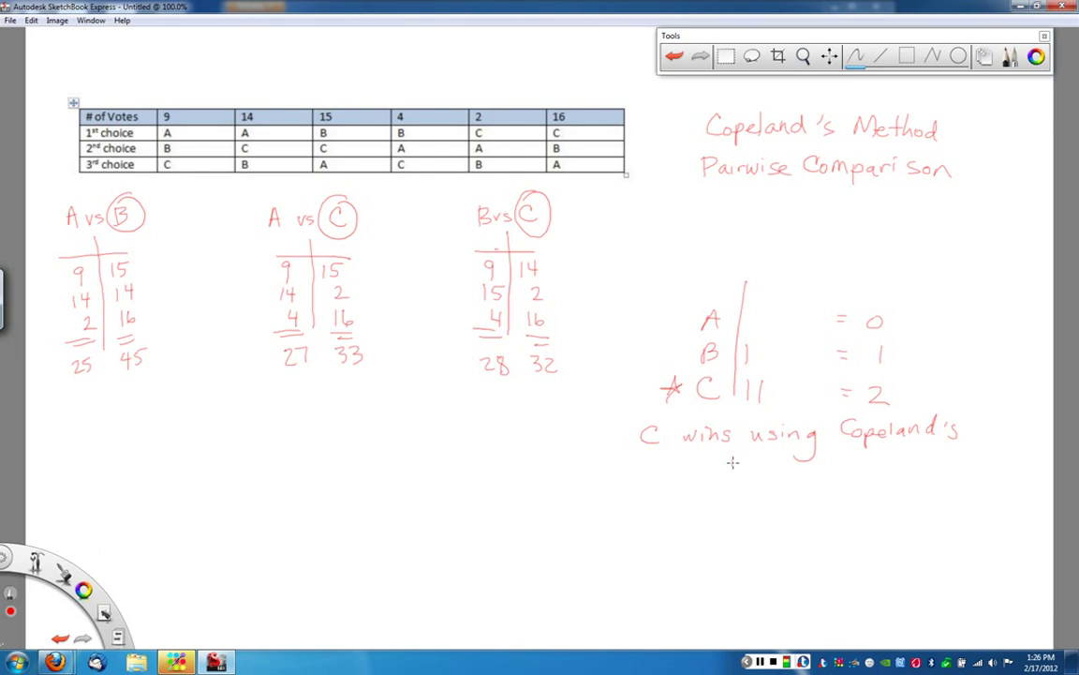
mouse_move(732, 466)
left_mouse_down()
mouse_move(809, 459)
mouse_move(832, 463)
mouse_move(829, 472)
left_mouse_up()
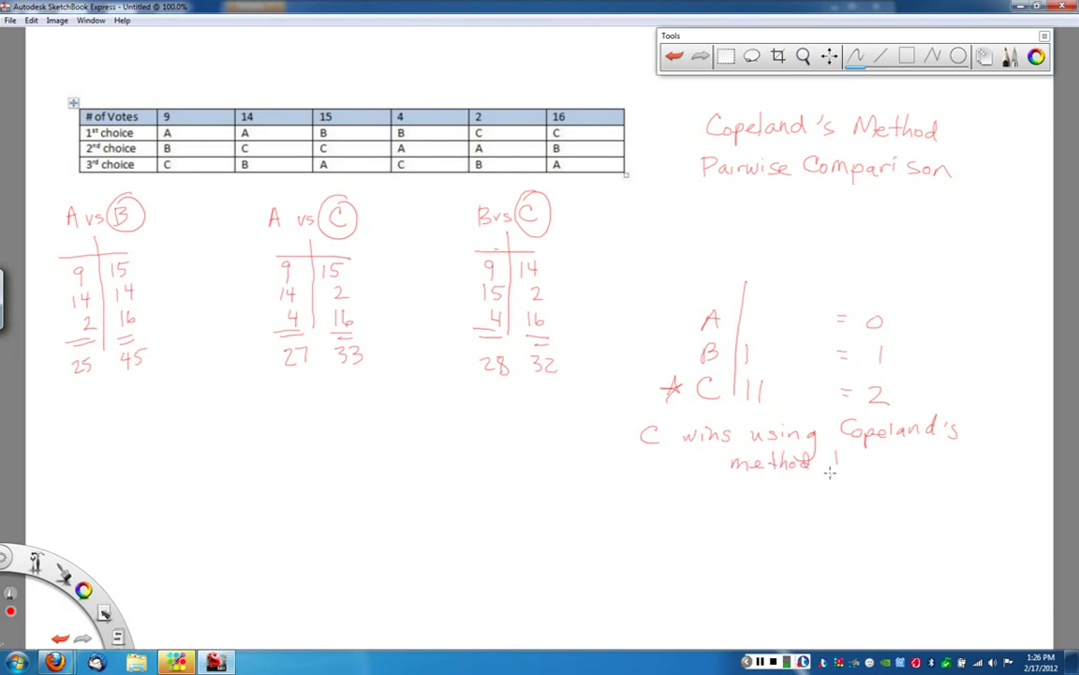
left_click_drag(626, 419, 622, 470)
Draw a separator line below the A vs B tally and label the new example '4 candidates'
left_click_drag(145, 499, 268, 490)
left_click_drag(169, 510, 266, 489)
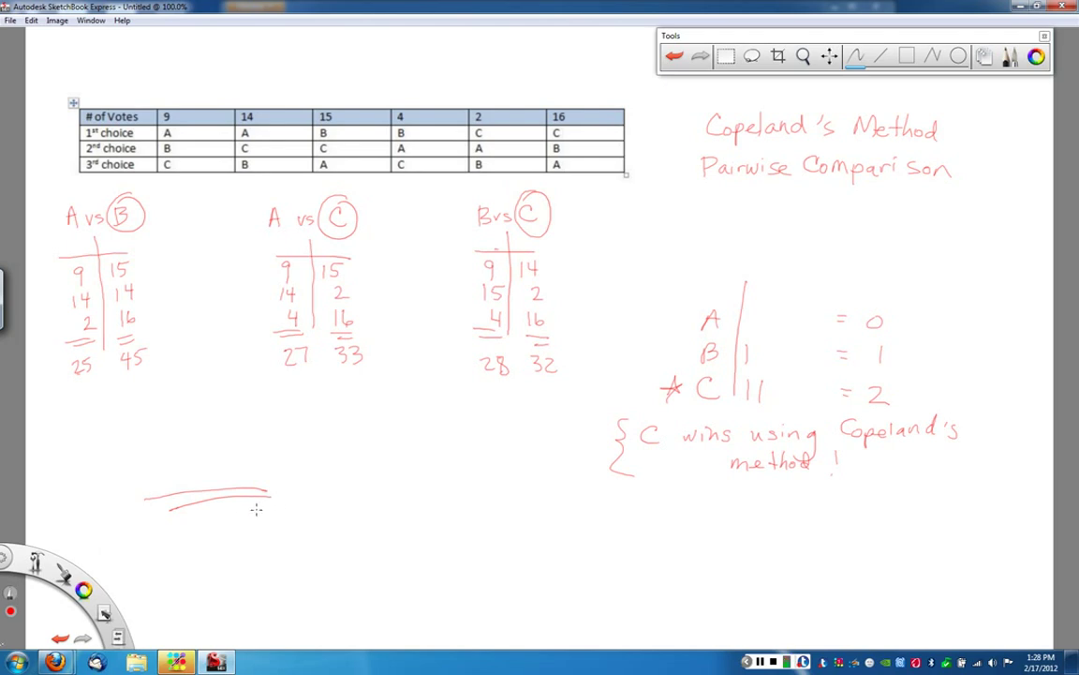
mouse_move(220, 512)
left_mouse_down()
mouse_move(228, 524)
mouse_move(284, 511)
mouse_move(289, 522)
mouse_move(296, 510)
mouse_move(325, 520)
left_mouse_up()
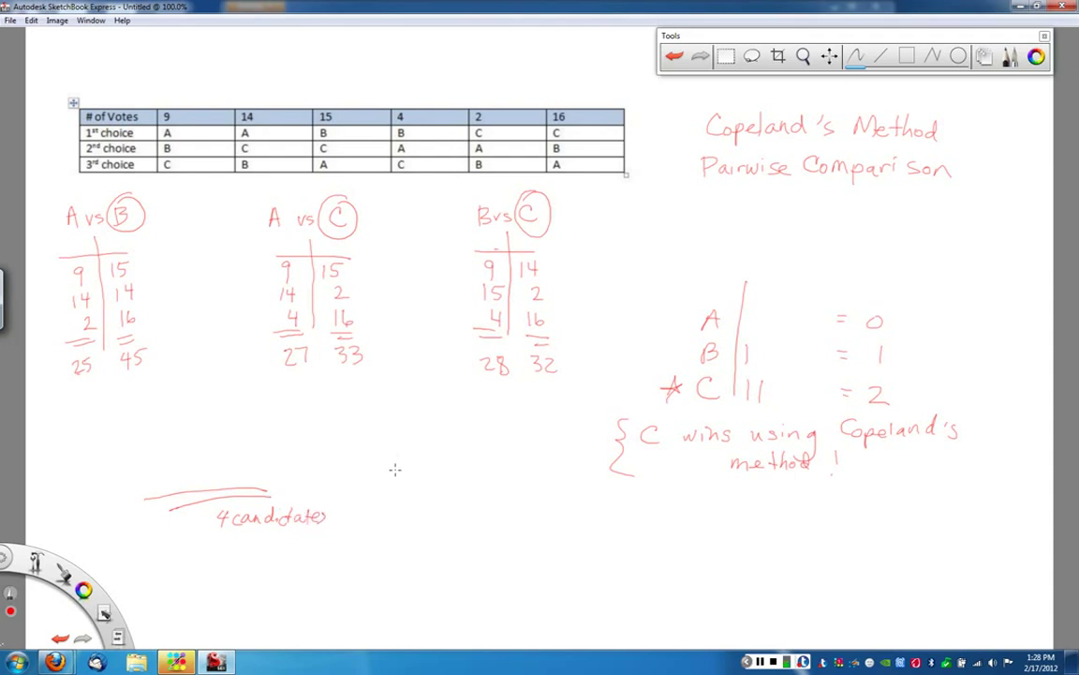
Write the A matchups: A vs B, A vs C and A vs D
left_click_drag(366, 521, 417, 521)
left_click_drag(365, 549, 431, 547)
mouse_move(366, 576)
left_mouse_down()
mouse_move(375, 564)
mouse_move(376, 576)
mouse_move(423, 577)
left_mouse_up()
left_click_drag(423, 561, 424, 577)
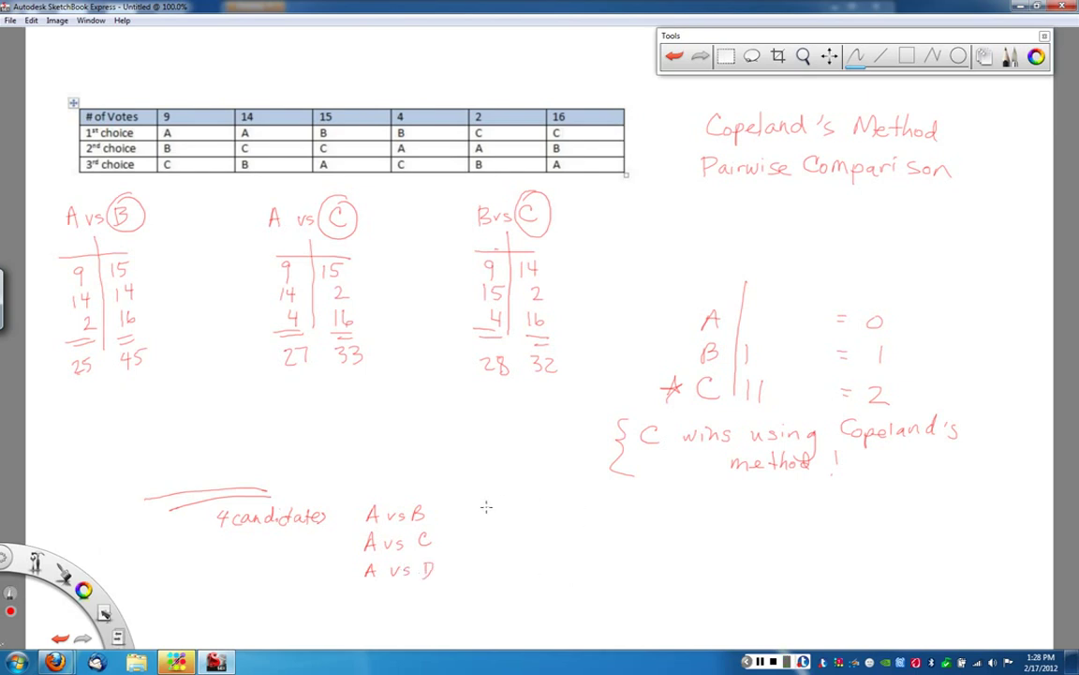
Write the remaining matchups B vs C, B vs D and C vs D
mouse_move(484, 505)
left_mouse_down()
mouse_move(483, 518)
mouse_move(549, 518)
left_mouse_up()
left_click_drag(487, 532, 487, 546)
left_click_drag(487, 532, 493, 546)
left_click_drag(504, 536, 544, 546)
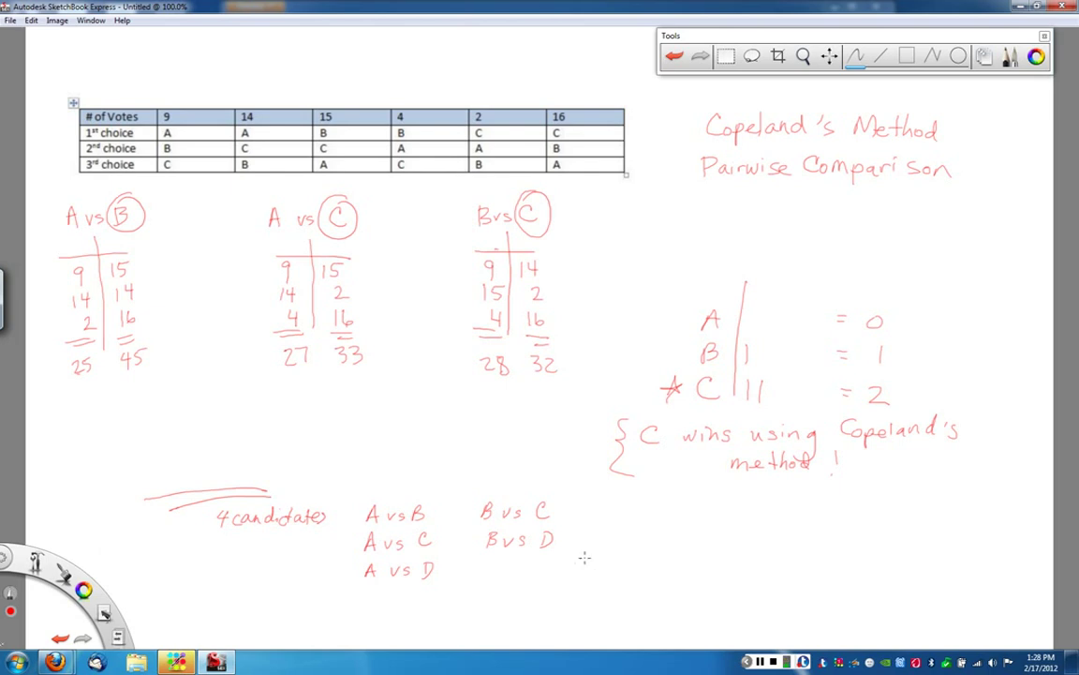
mouse_move(609, 517)
left_mouse_down()
mouse_move(607, 530)
mouse_move(623, 519)
mouse_move(645, 530)
left_mouse_up()
left_click_drag(646, 515, 646, 531)
Draw a short horizontal dash below the A vs D matchup
left_click_drag(447, 597, 456, 597)
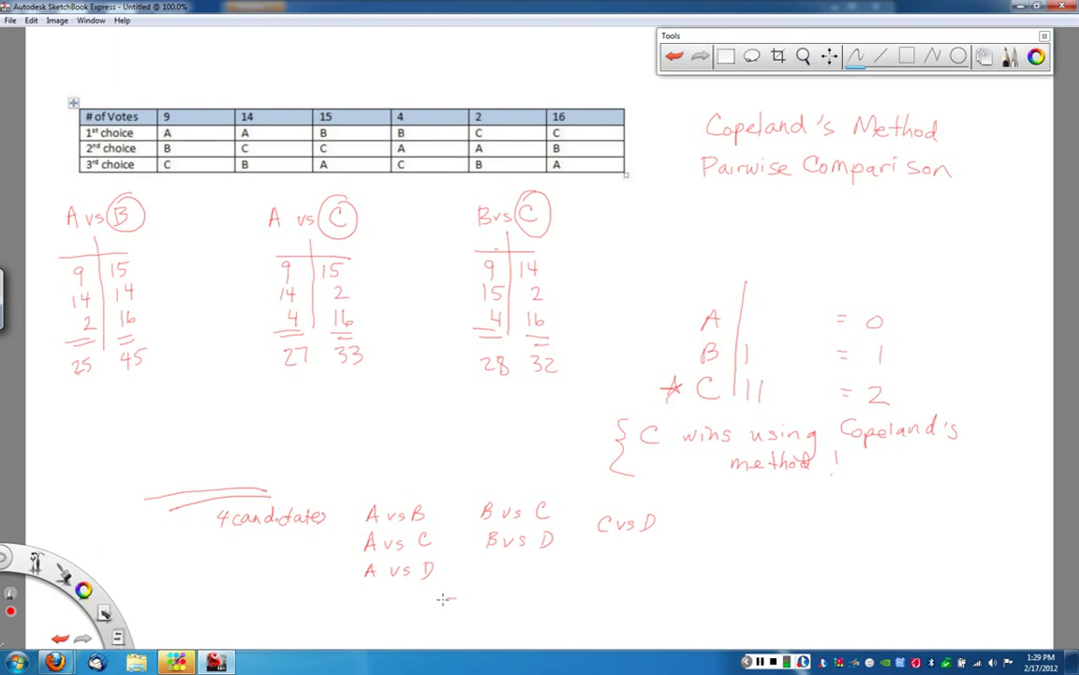